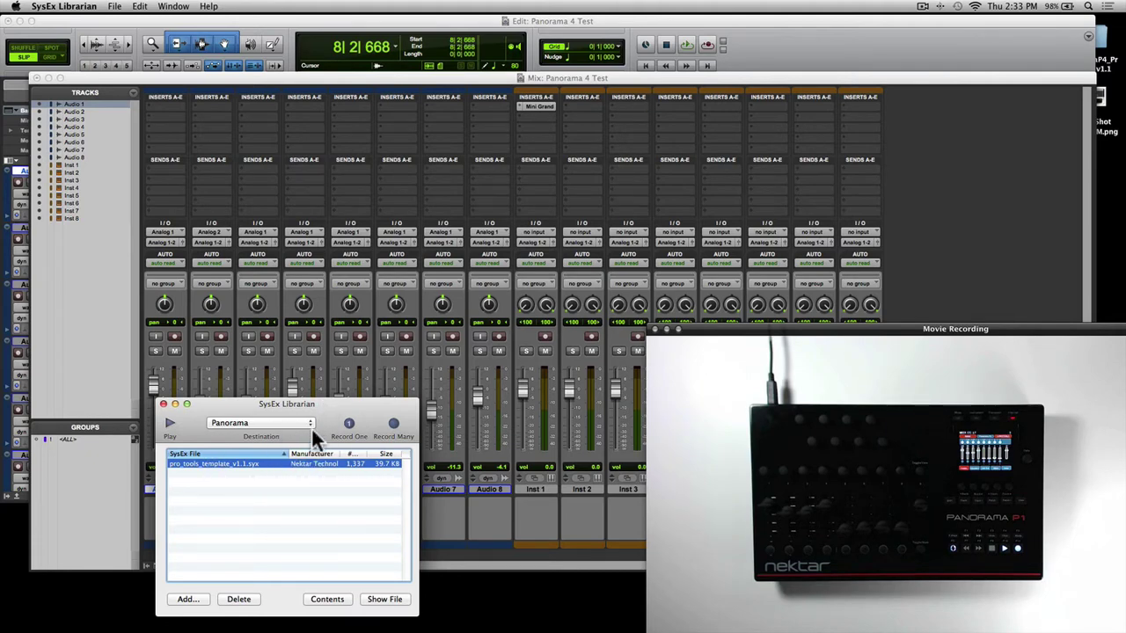
Nudge the SysEx Librarian window, which shows the Pro Tools template loaded for Panorama.
{"action": "left_click_drag", "start_coordinate": [326, 404], "coordinate": [325, 402]}
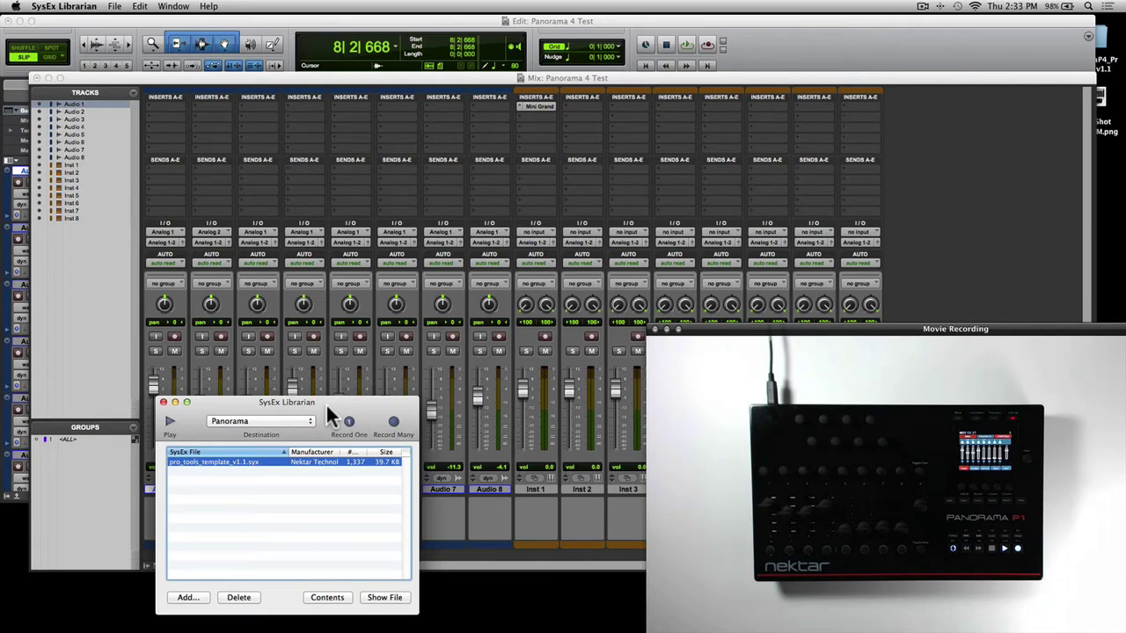
Quit SysEx Librarian and bring up Pro Tools' Peripherals MIDI Controllers settings.
{"action": "key", "text": "super+q"}
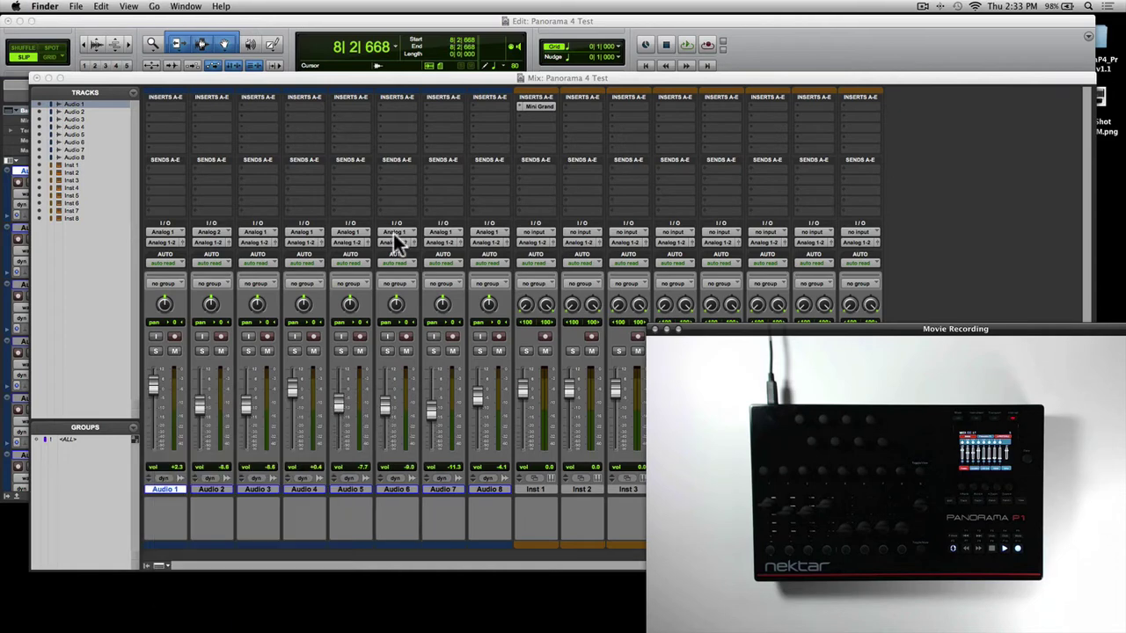
{"action": "left_click", "coordinate": [361, 81]}
{"action": "left_click", "coordinate": [361, 6]}
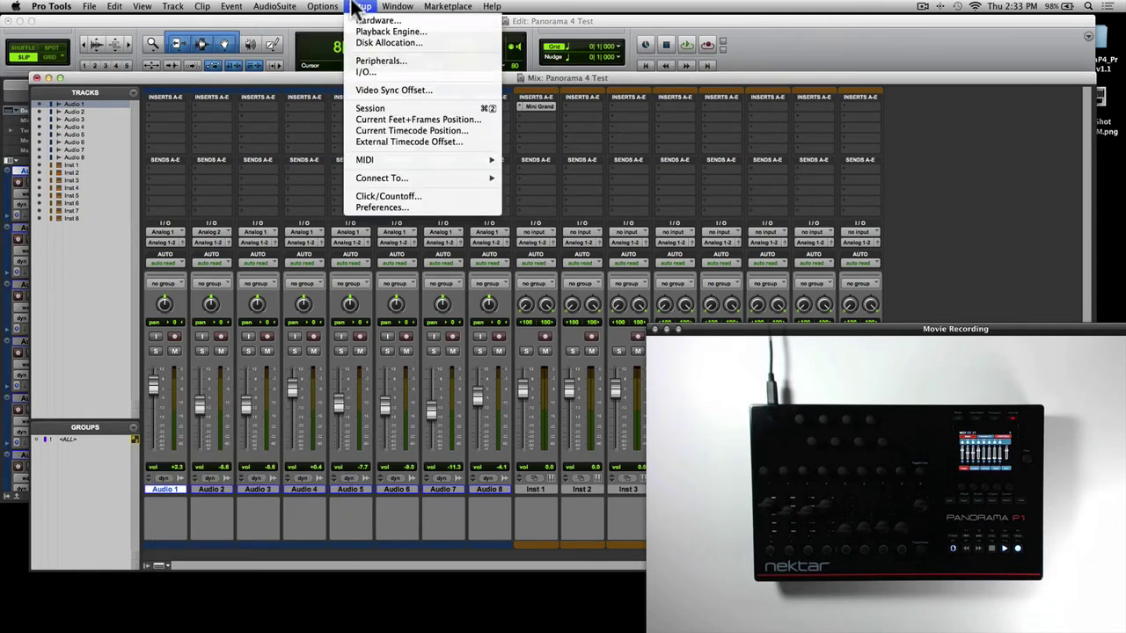
{"action": "left_click", "coordinate": [378, 60]}
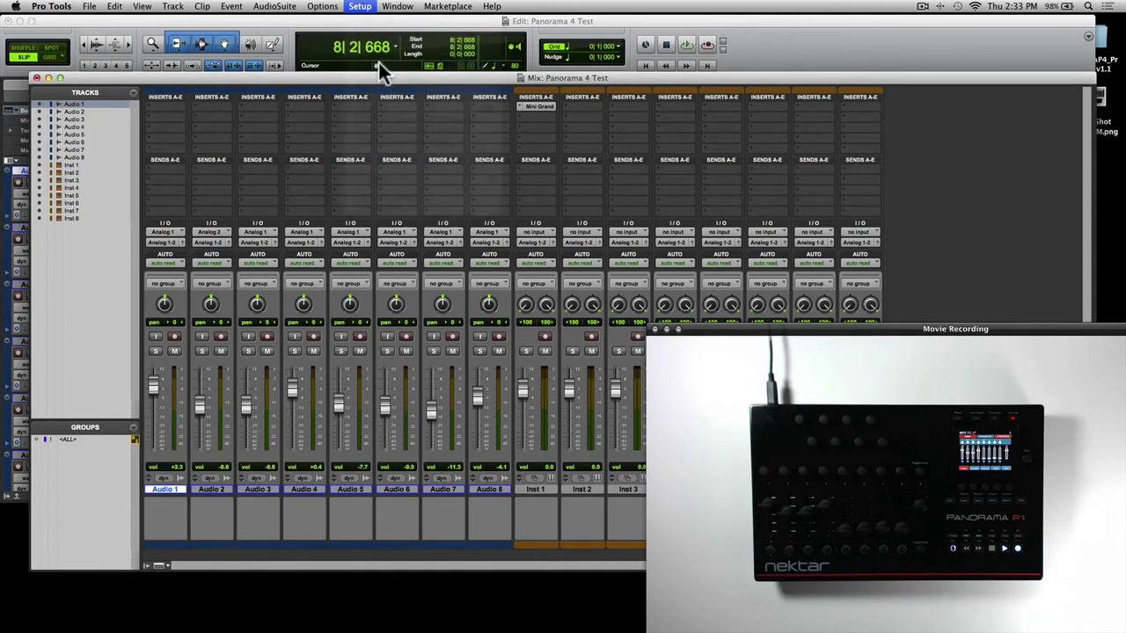
{"action": "left_click", "coordinate": [534, 111]}
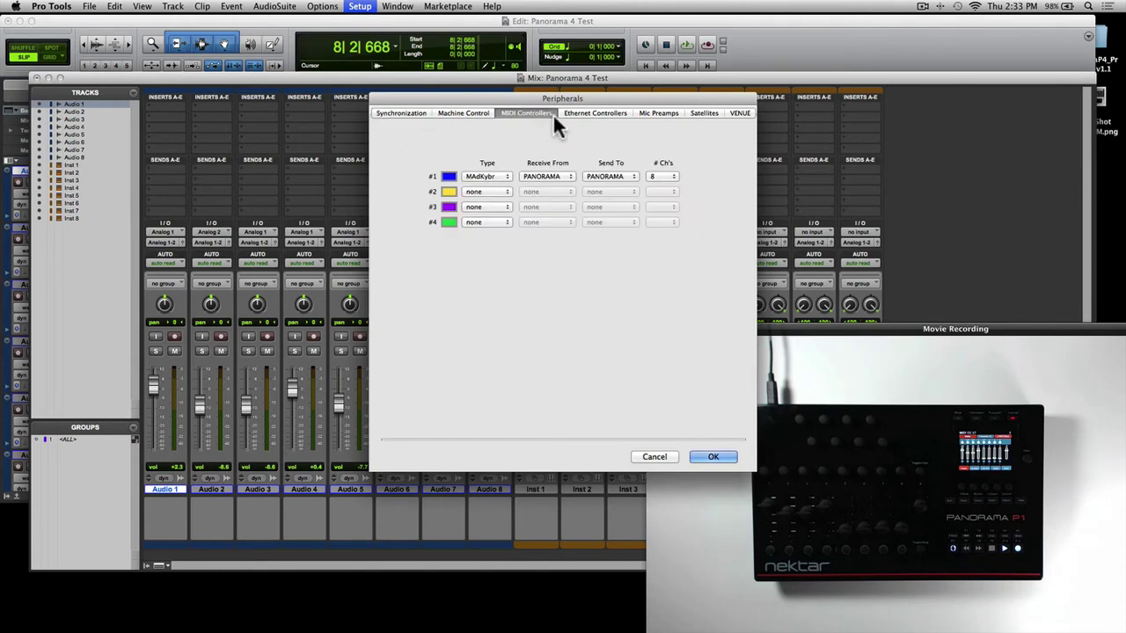
Set MIDI controller #1 to M-Audio Keyboard, receiving from and sending to Panorama, and confirm.
{"action": "left_click", "coordinate": [508, 174]}
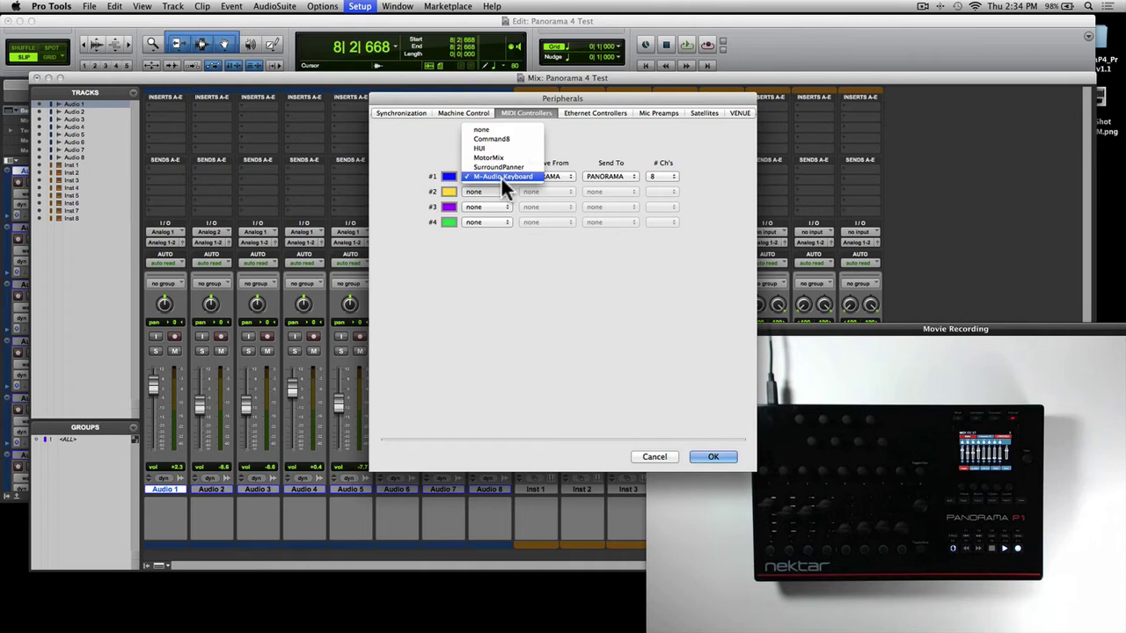
{"action": "left_click", "coordinate": [498, 176]}
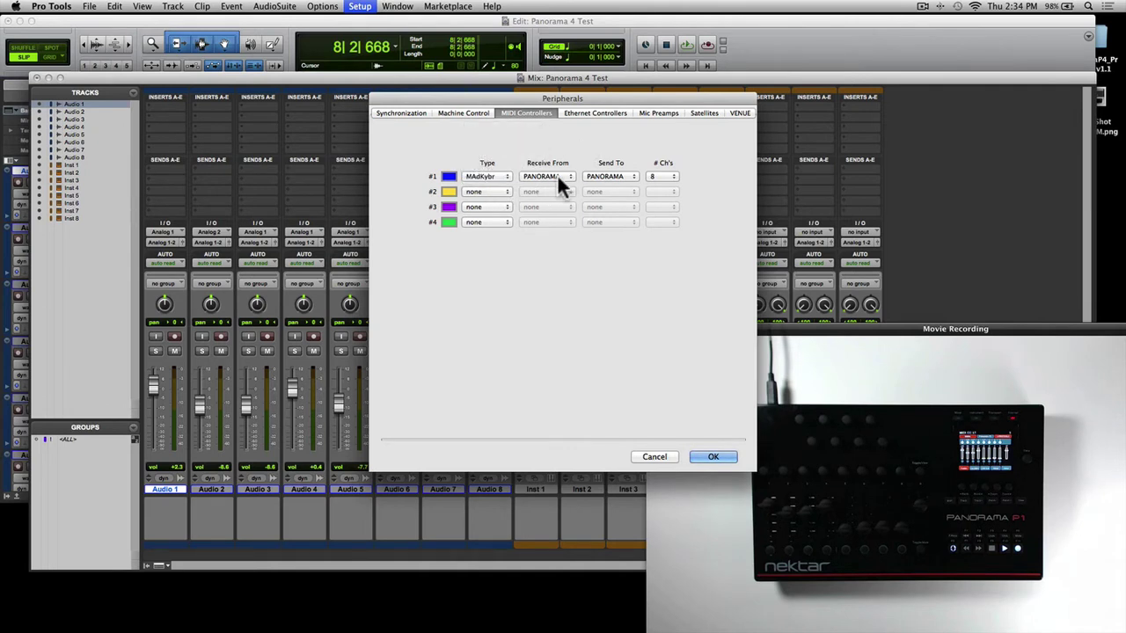
{"action": "left_click", "coordinate": [558, 173]}
{"action": "mouse_move", "coordinate": [567, 171]}
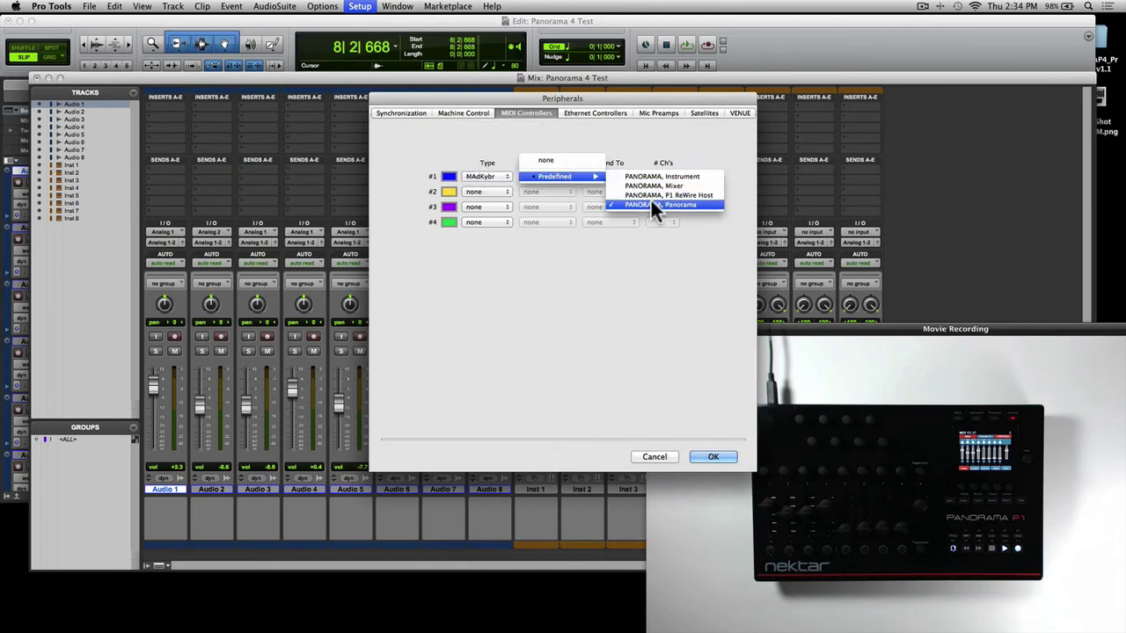
{"action": "left_click", "coordinate": [682, 203]}
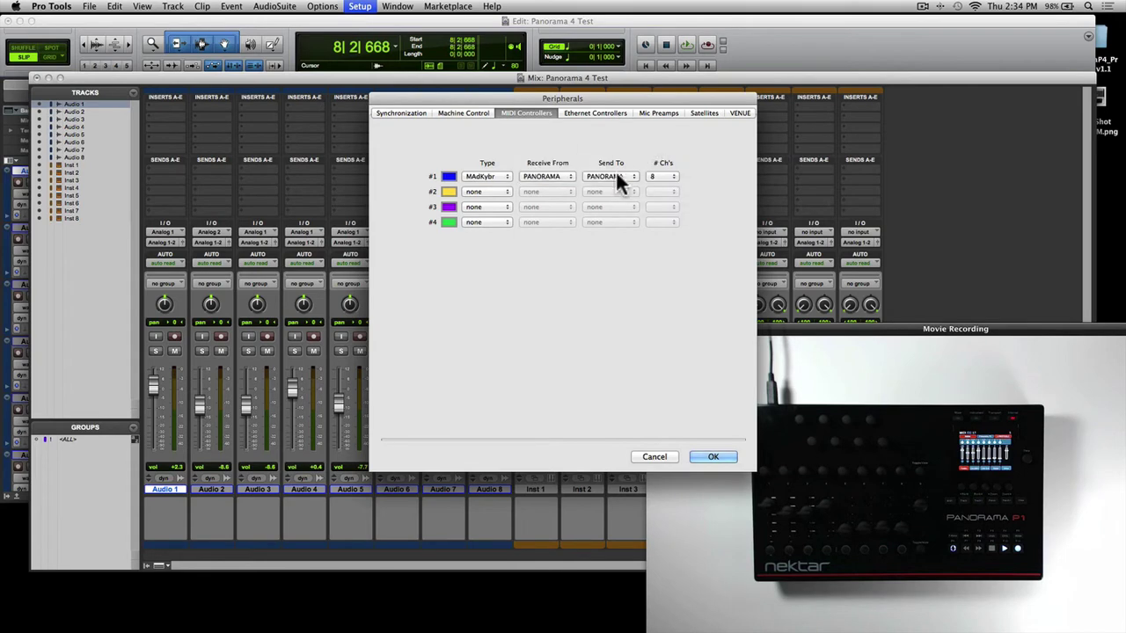
{"action": "left_click", "coordinate": [616, 175]}
{"action": "mouse_move", "coordinate": [623, 172]}
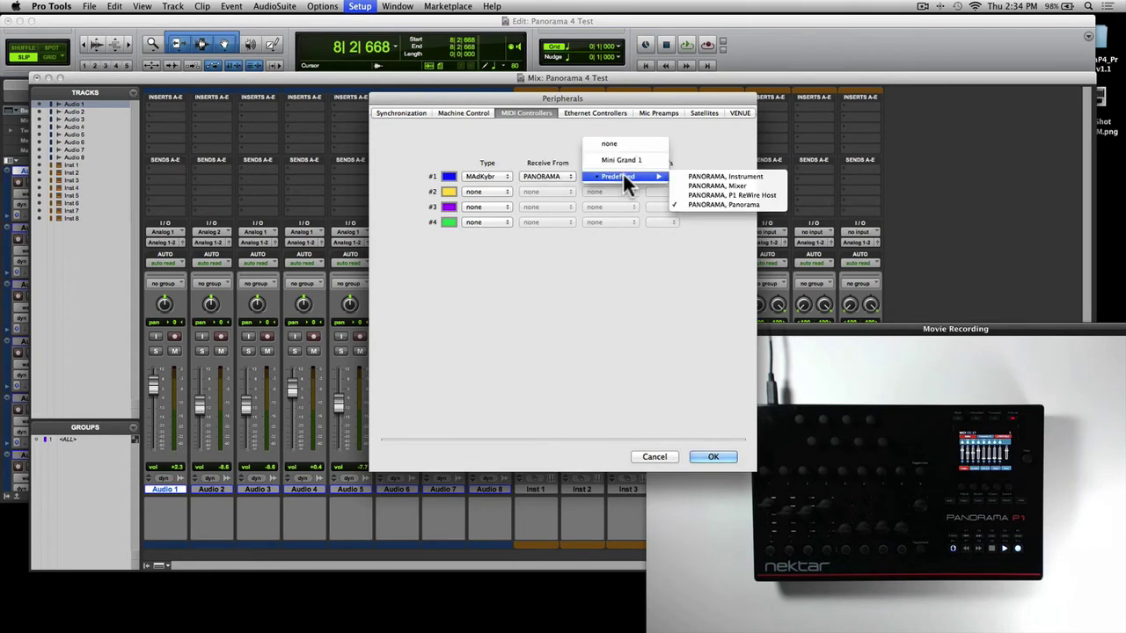
{"action": "left_click", "coordinate": [736, 201]}
{"action": "left_click", "coordinate": [713, 459]}
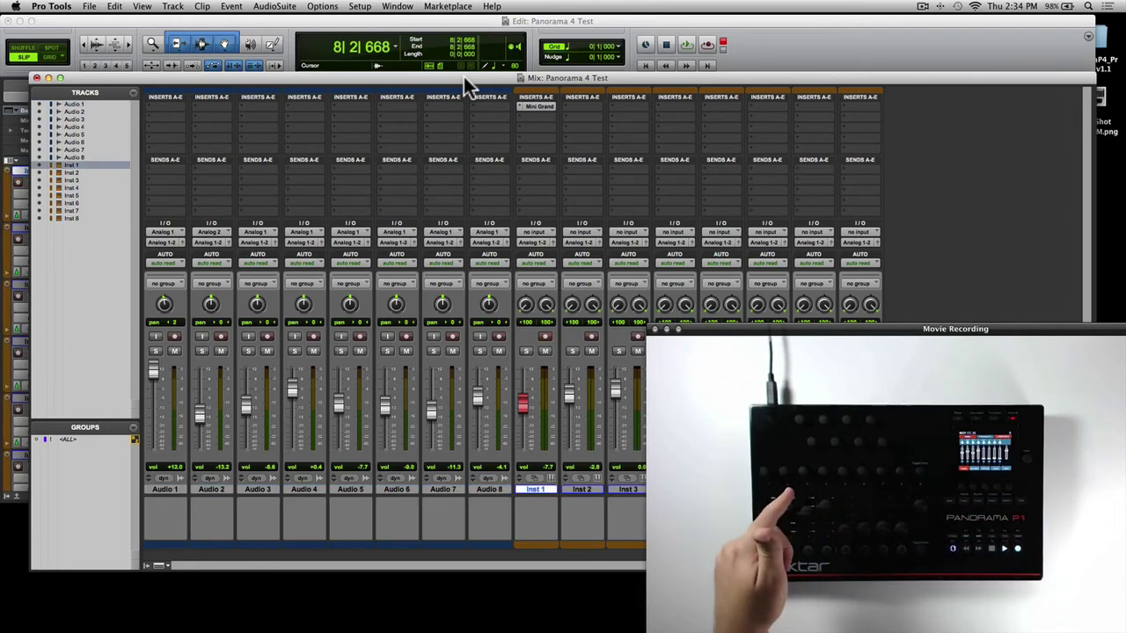
Open Mini Grand on Inst 1 and MIDI-learn its Model knob to a Panorama knob.
{"action": "left_click", "coordinate": [545, 108]}
{"action": "left_click_drag", "start_coordinate": [639, 49], "coordinate": [150, 151]}
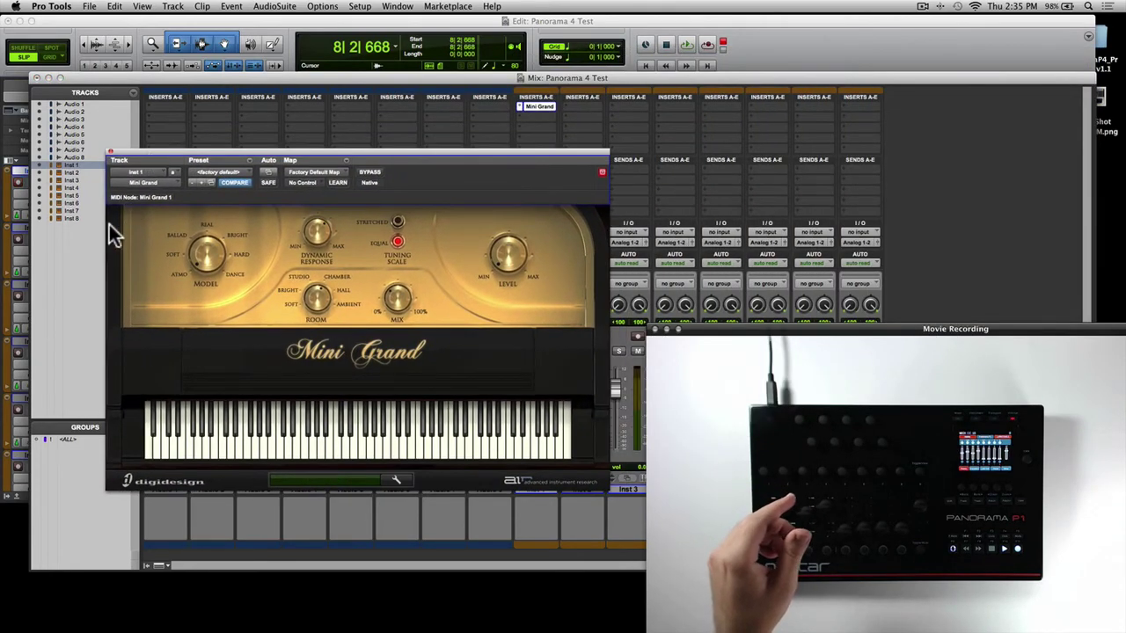
{"action": "right_click", "coordinate": [202, 255]}
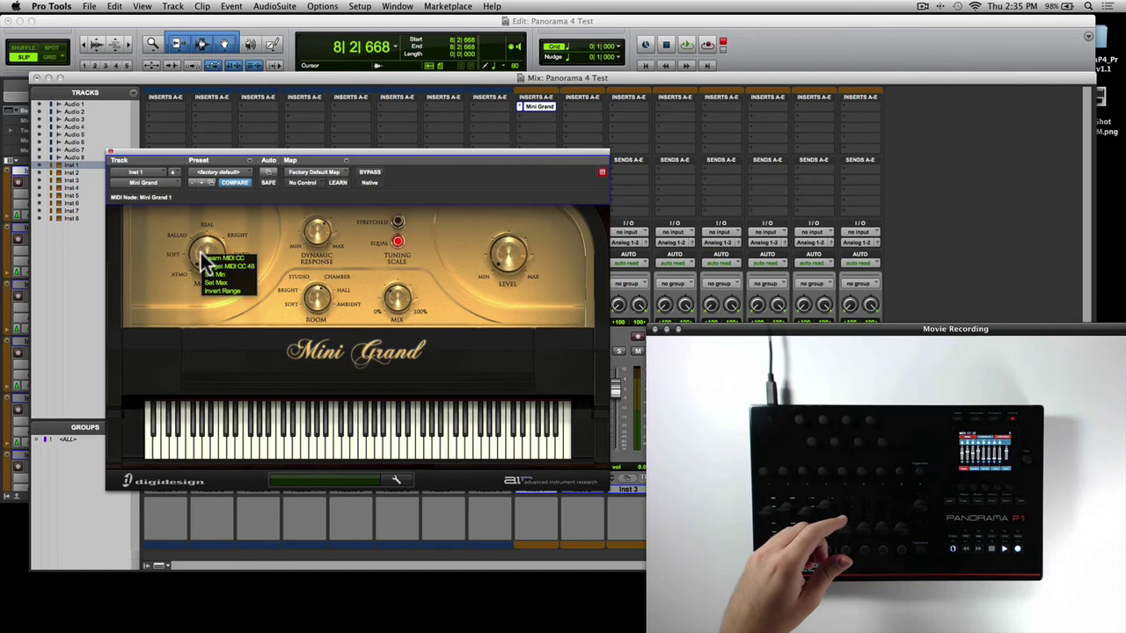
{"action": "left_click", "coordinate": [213, 256]}
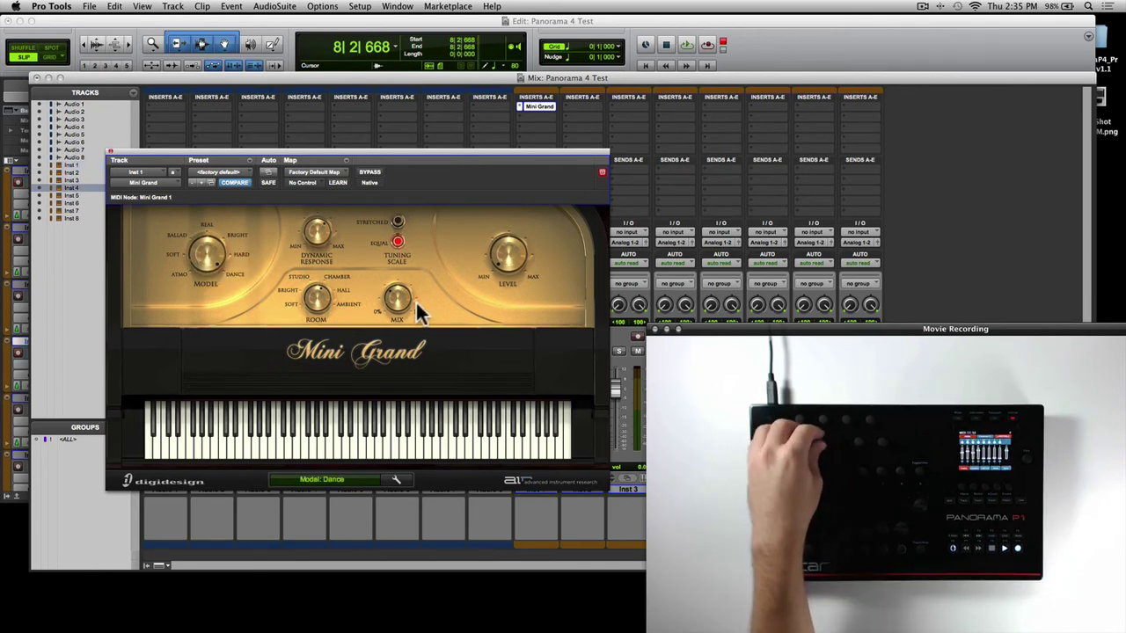
MIDI-learn the Mini Grand Level knob to a Panorama knob, then close the plug-in window.
{"action": "right_click", "coordinate": [508, 256]}
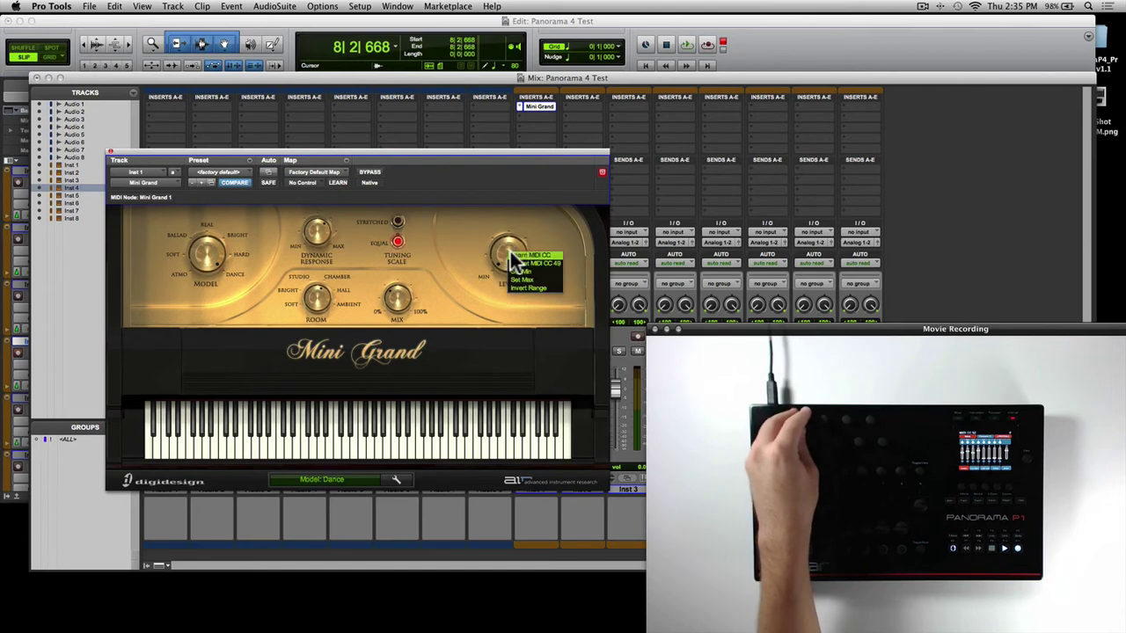
{"action": "left_click", "coordinate": [514, 255]}
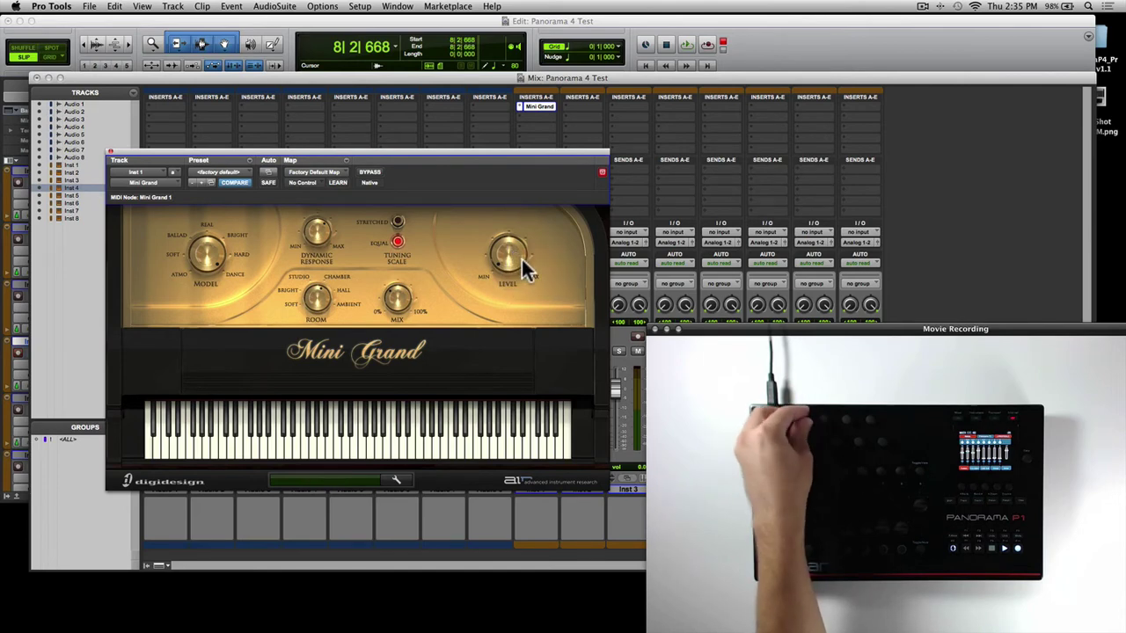
{"action": "right_click", "coordinate": [507, 254]}
{"action": "left_click", "coordinate": [511, 261]}
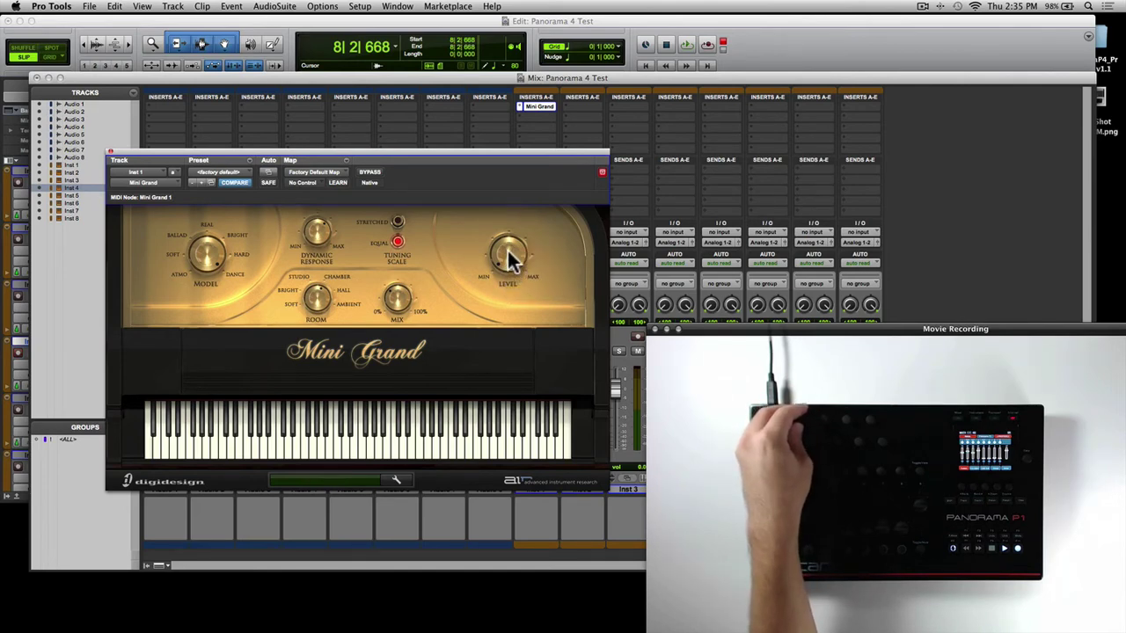
{"action": "right_click", "coordinate": [508, 252]}
{"action": "left_click", "coordinate": [514, 257]}
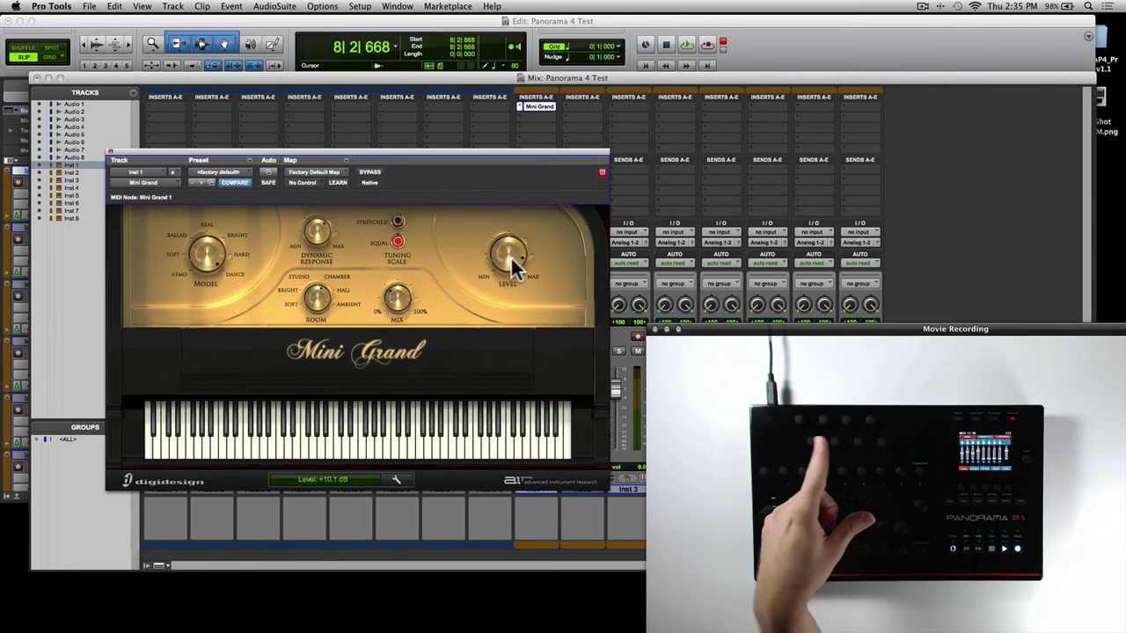
{"action": "left_click", "coordinate": [114, 156]}
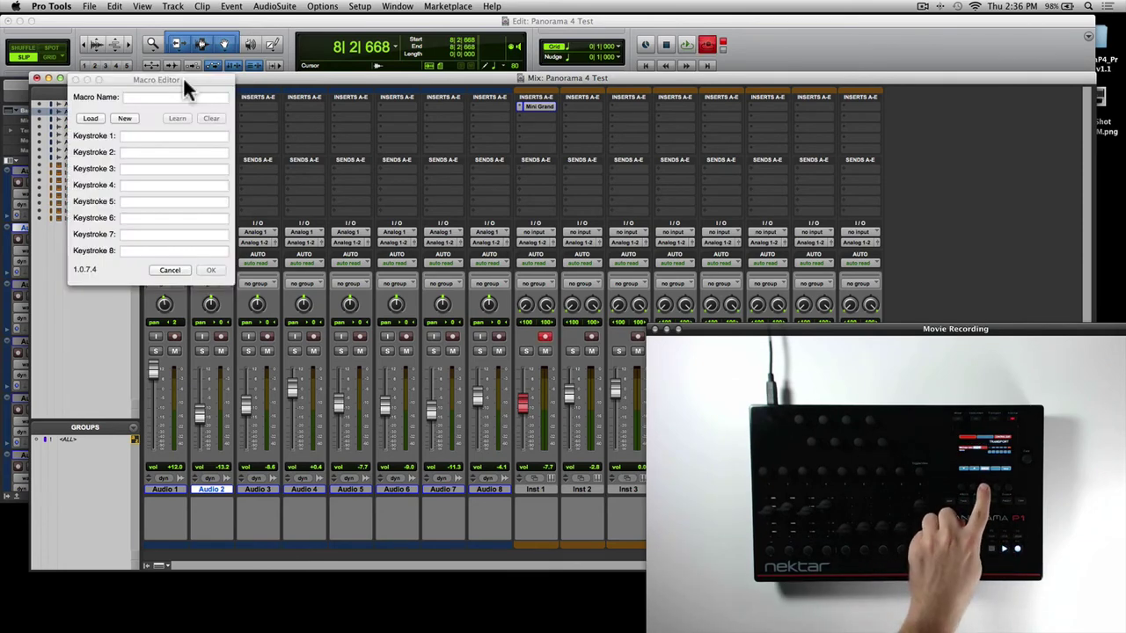
Create and save macro MX/ED with keystroke Cmd+= to toggle the Mix and Edit windows.
{"action": "left_click_drag", "start_coordinate": [116, 75], "coordinate": [123, 115]}
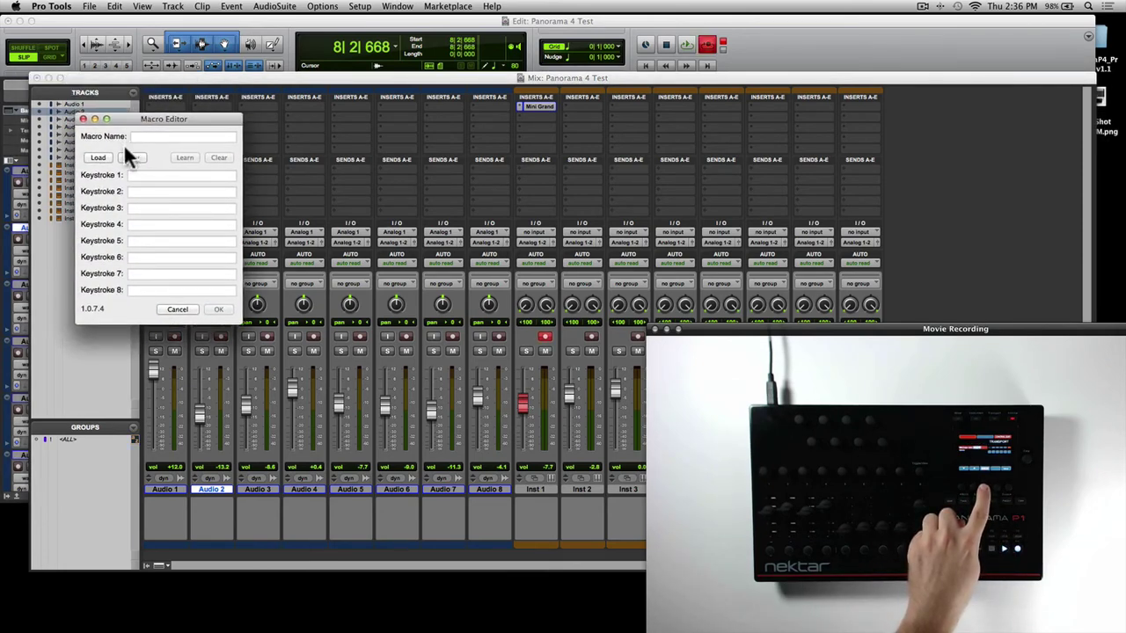
{"action": "left_click", "coordinate": [134, 155]}
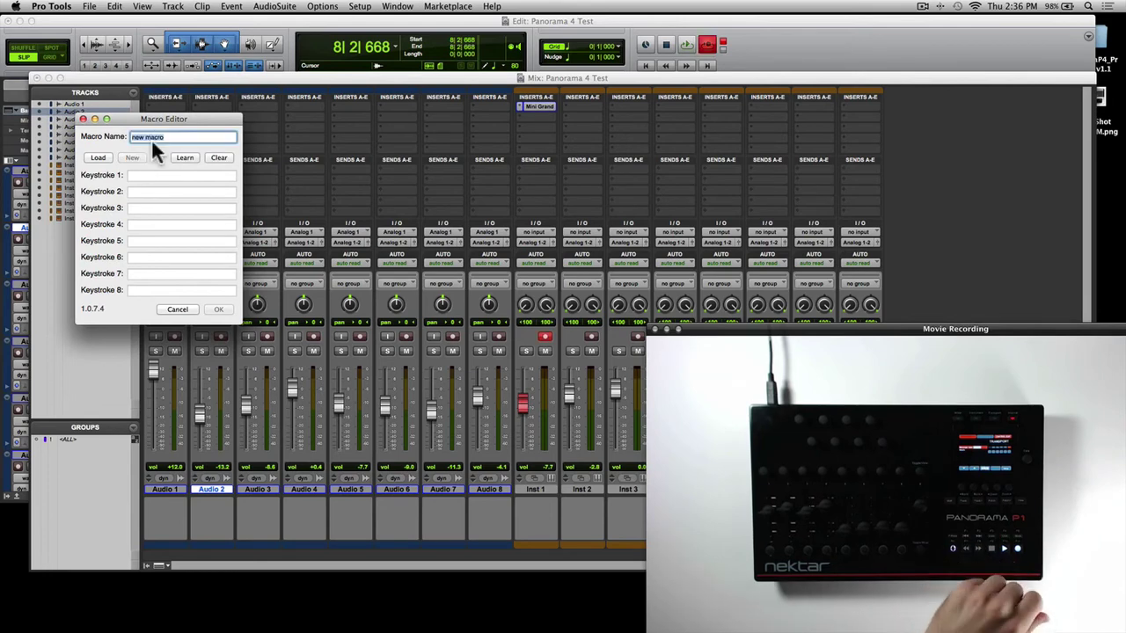
{"action": "type", "text": "MX"}
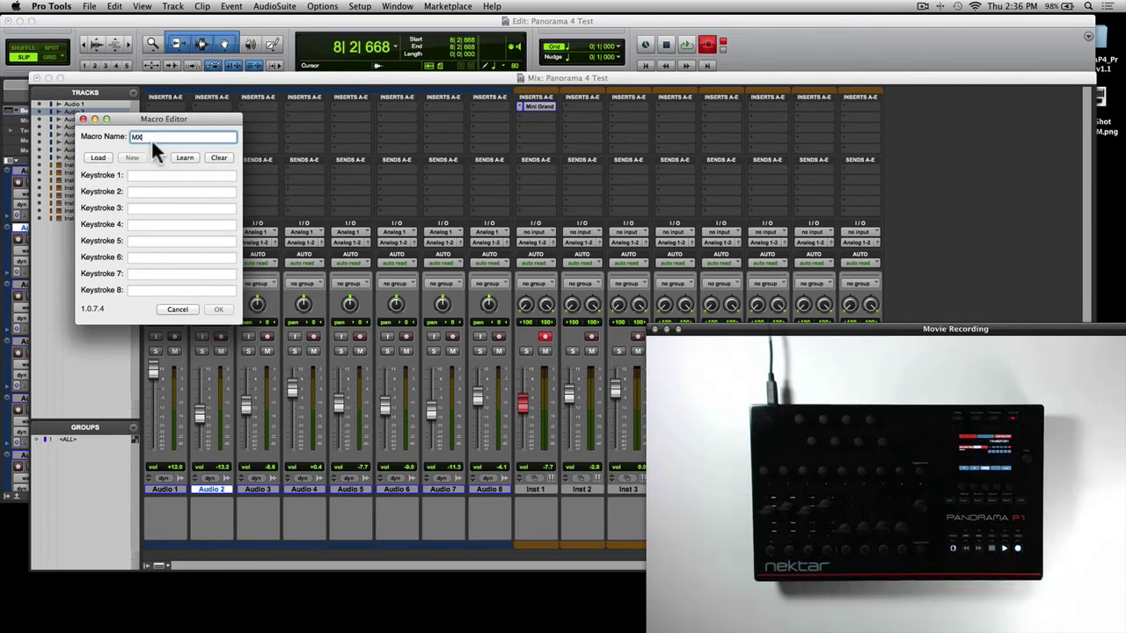
{"action": "type", "text": "/ED"}
{"action": "left_click", "coordinate": [182, 158]}
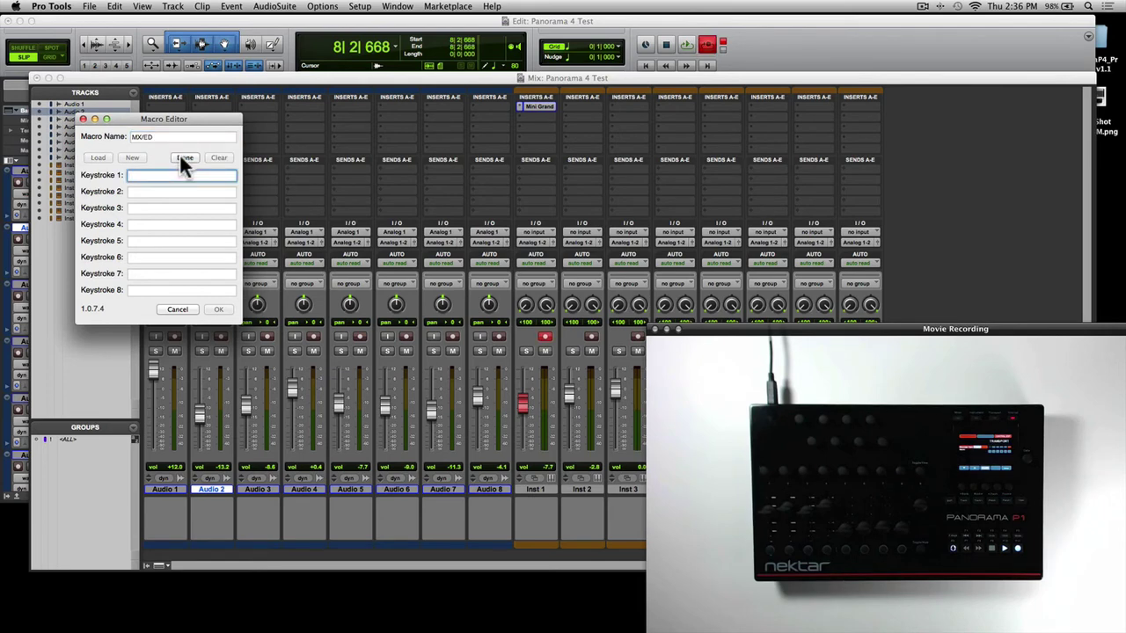
{"action": "key", "text": "super+equal"}
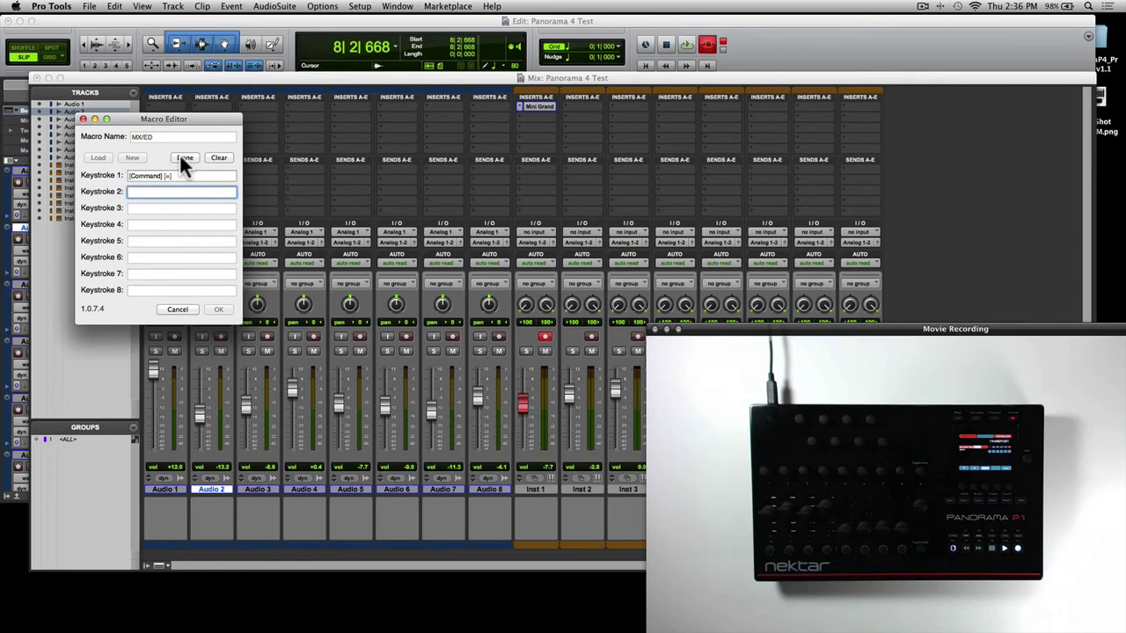
{"action": "left_click", "coordinate": [183, 159]}
{"action": "left_click", "coordinate": [216, 309]}
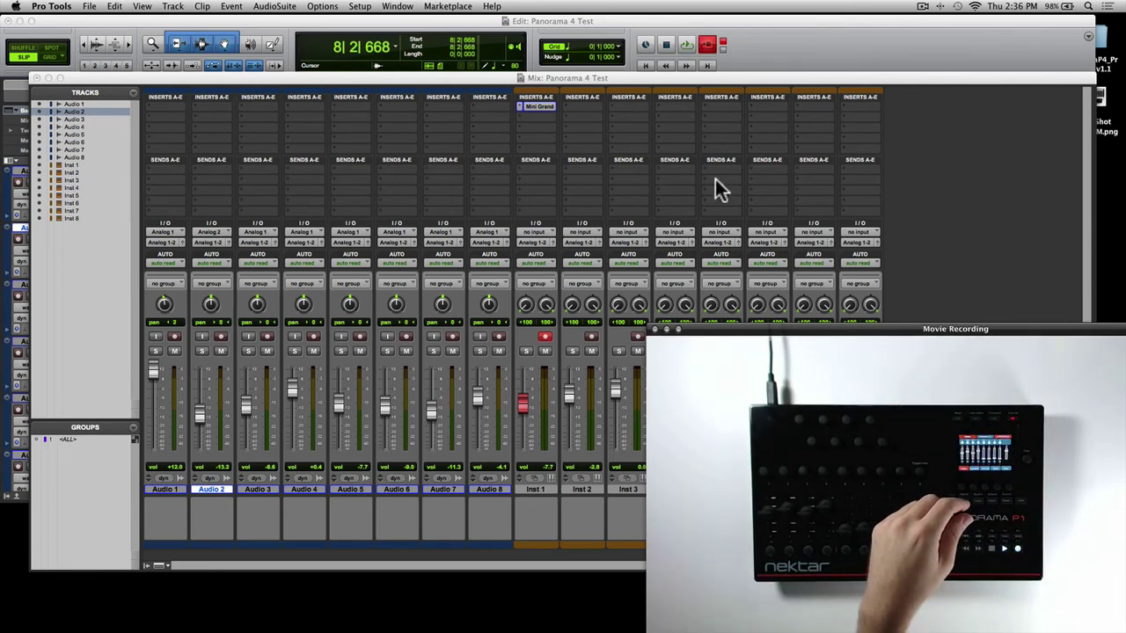
{"action": "left_click", "coordinate": [704, 75]}
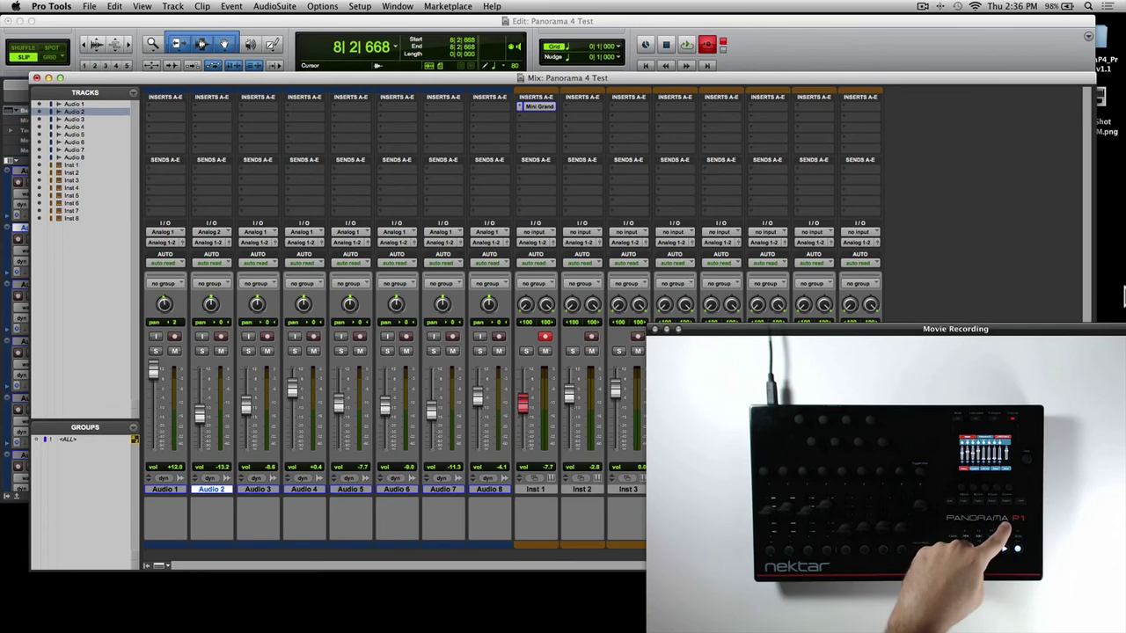